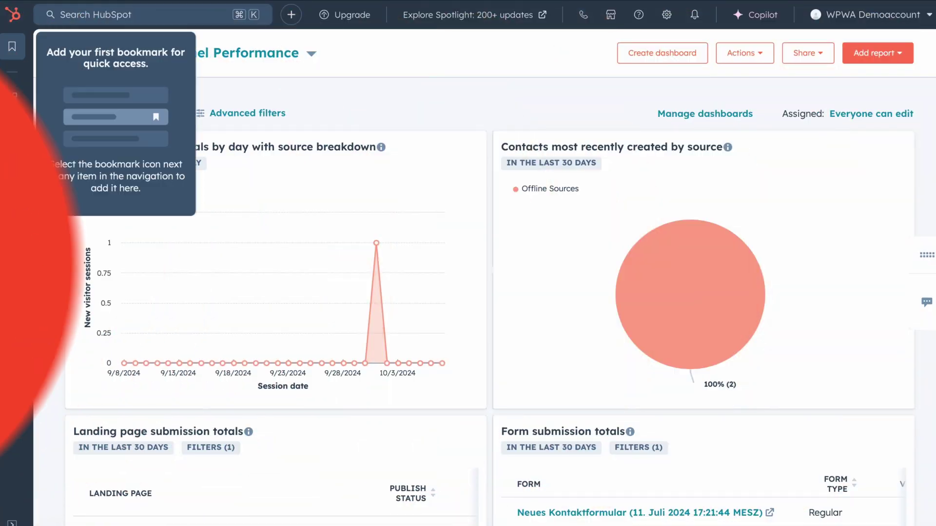
Open the Contacts list from the CRM navigation.
{"action": "left_click", "coordinate": [62, 134]}
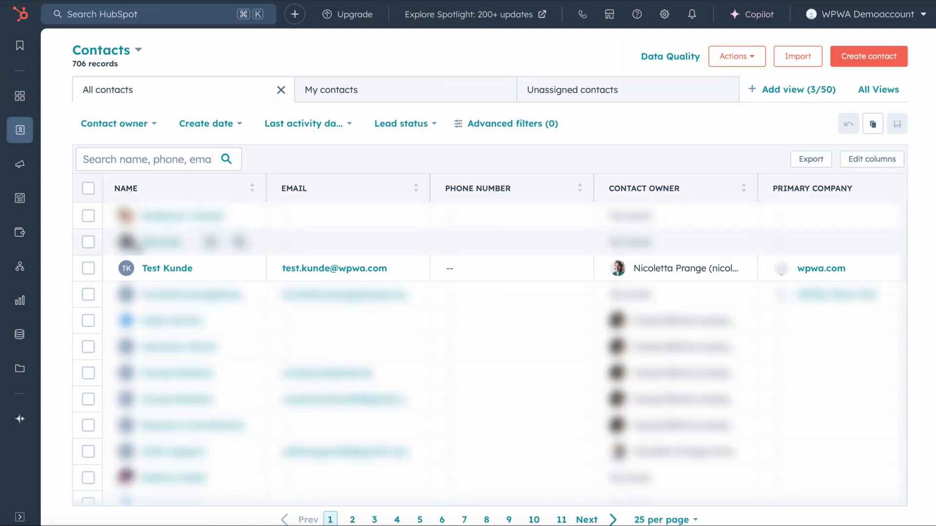
Open Test Kunde's record and review the Lifecycle stage and Lead status options without changing them.
{"action": "left_click", "coordinate": [143, 269]}
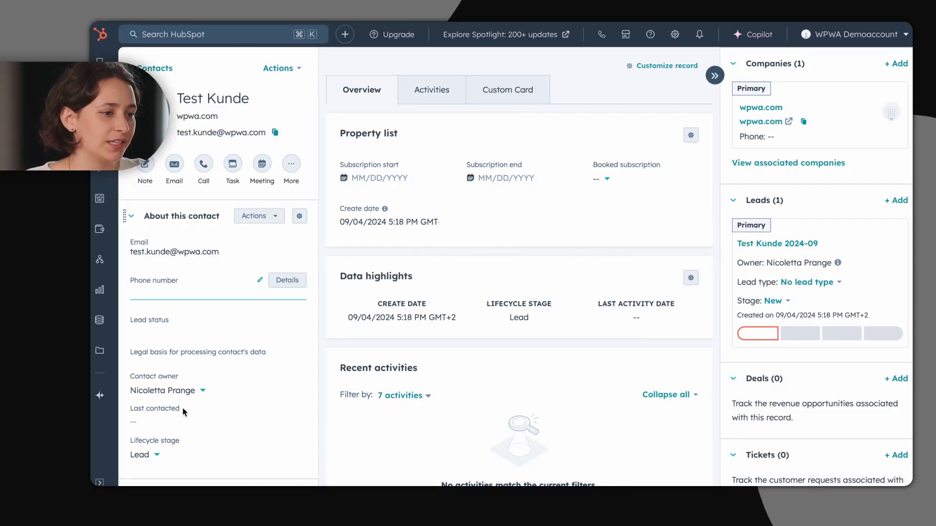
{"action": "left_click", "coordinate": [154, 456]}
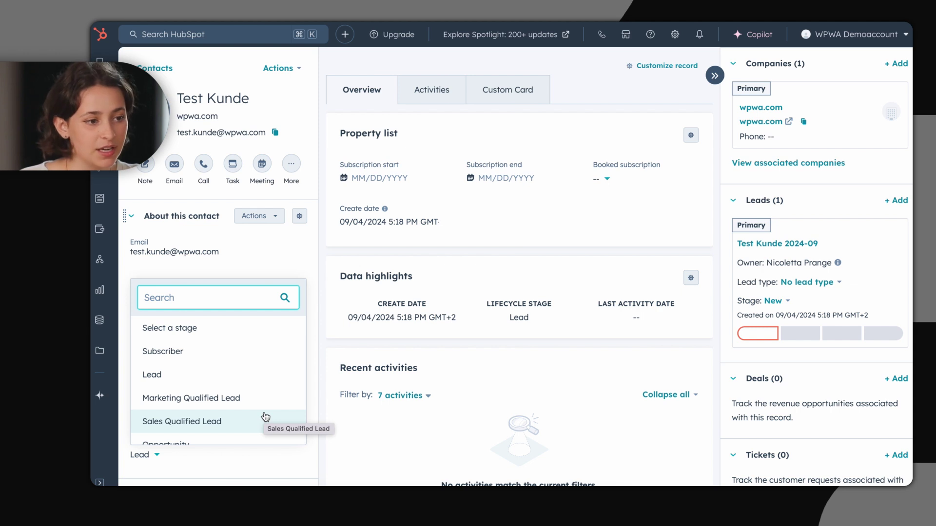
{"action": "scroll", "coordinate": [265, 416], "scroll_direction": "down", "scroll_amount": 1}
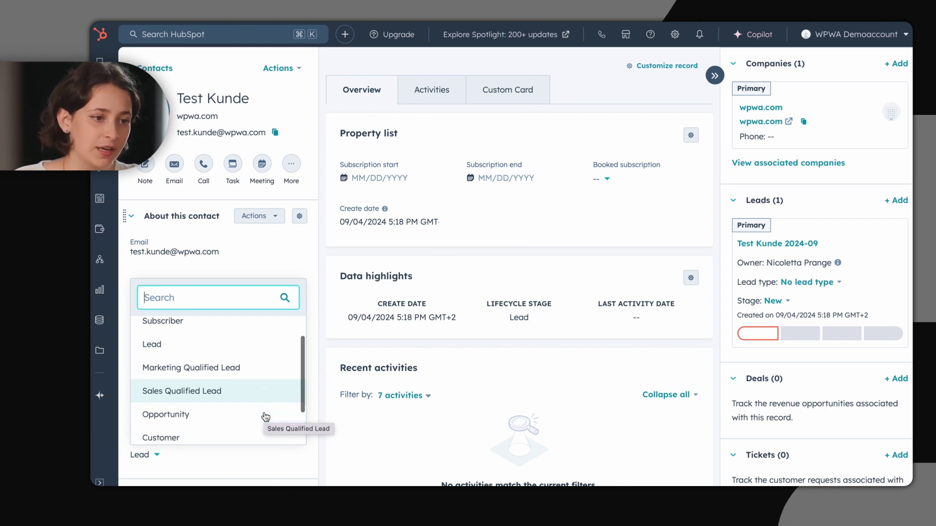
{"action": "scroll", "coordinate": [265, 417], "scroll_direction": "down", "scroll_amount": 1}
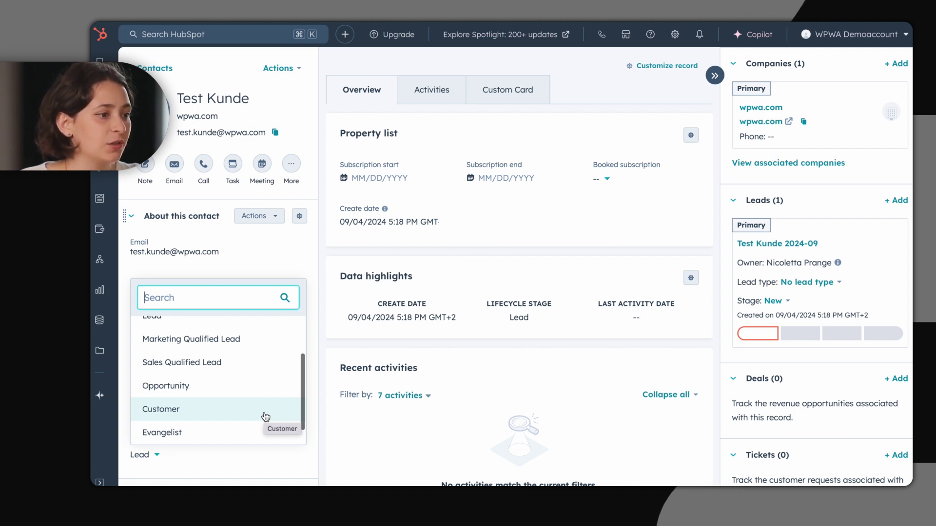
{"action": "left_click", "coordinate": [313, 266]}
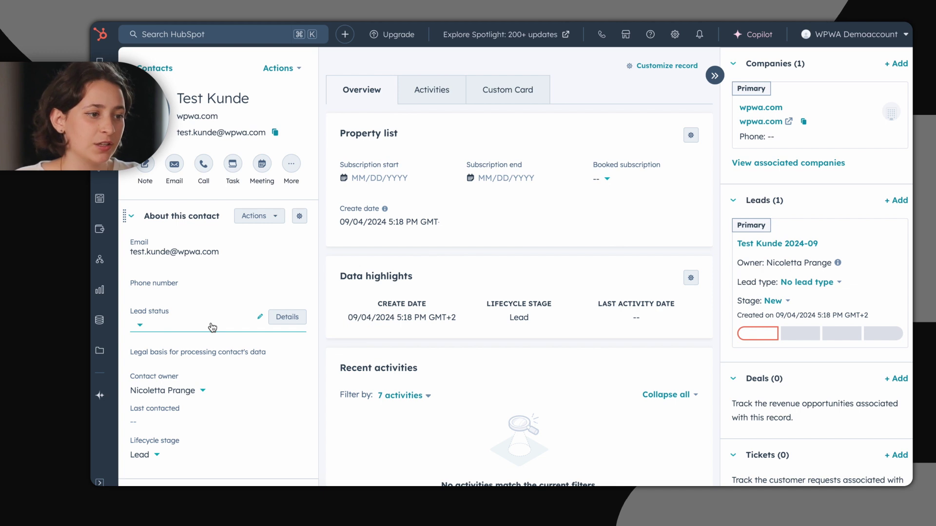
{"action": "left_click", "coordinate": [211, 327]}
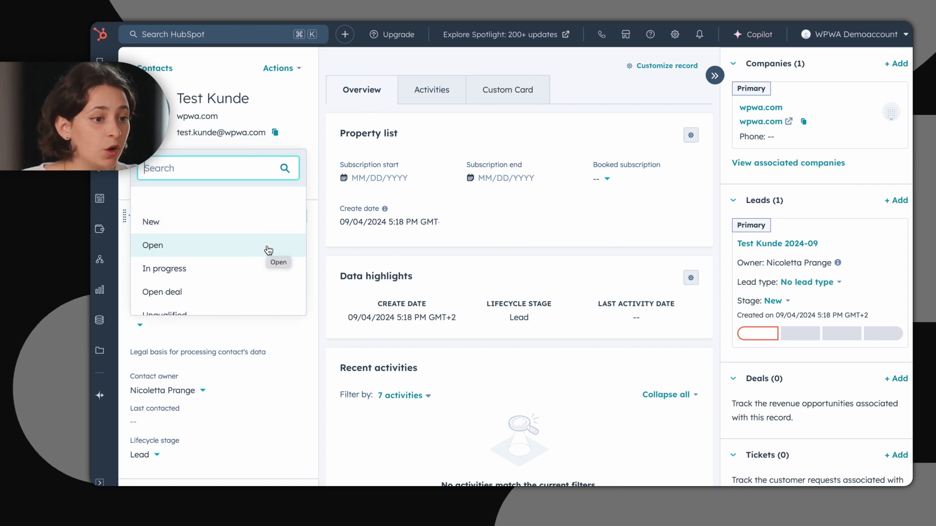
{"action": "scroll", "coordinate": [267, 291], "scroll_direction": "down", "scroll_amount": 1}
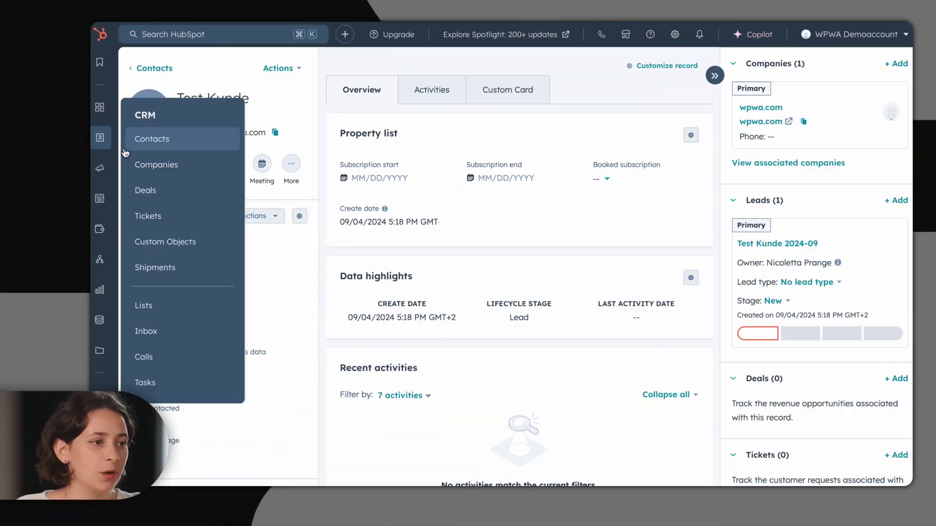
Go to Workflows and start a blank contact-based workflow from scratch, beginning its enrollment triggers.
{"action": "left_click", "coordinate": [192, 190]}
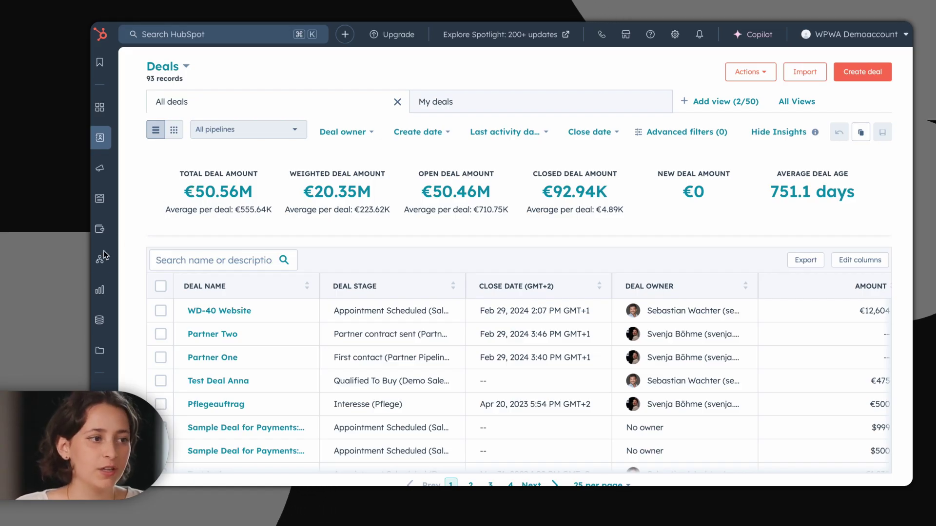
{"action": "mouse_move", "coordinate": [99, 260]}
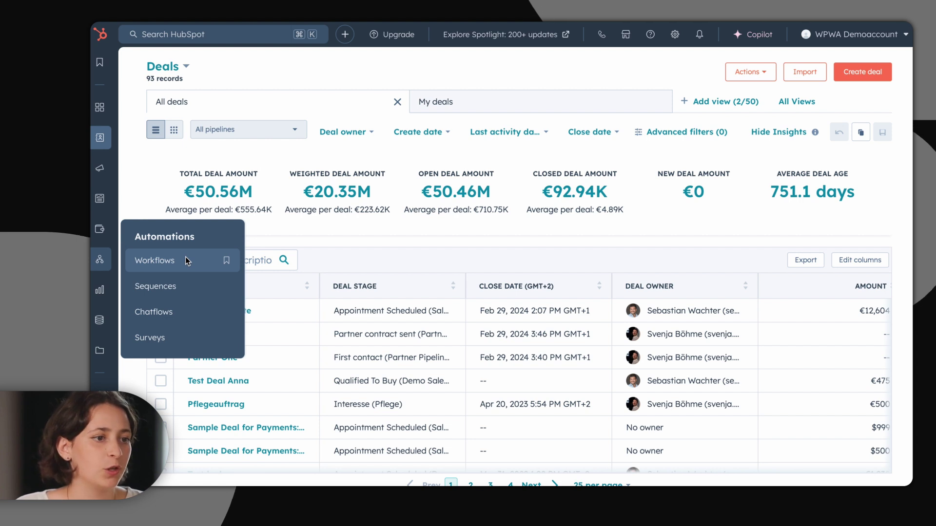
{"action": "left_click", "coordinate": [186, 261]}
{"action": "left_click", "coordinate": [830, 70]}
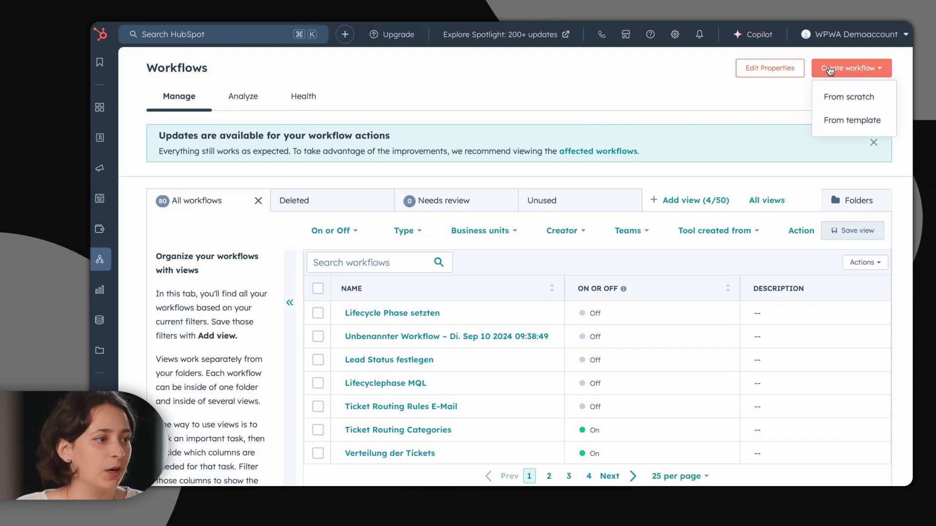
{"action": "left_click", "coordinate": [850, 95]}
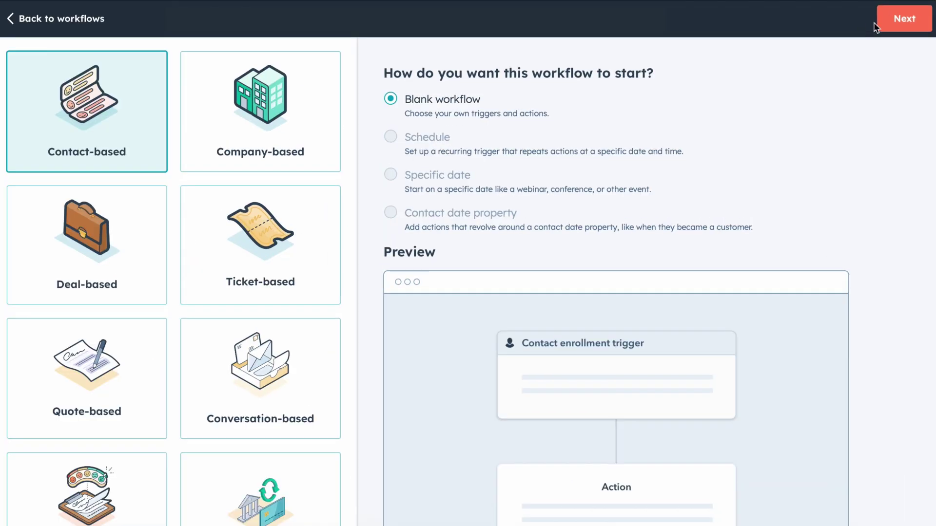
{"action": "left_click", "coordinate": [892, 27]}
{"action": "left_click", "coordinate": [439, 271]}
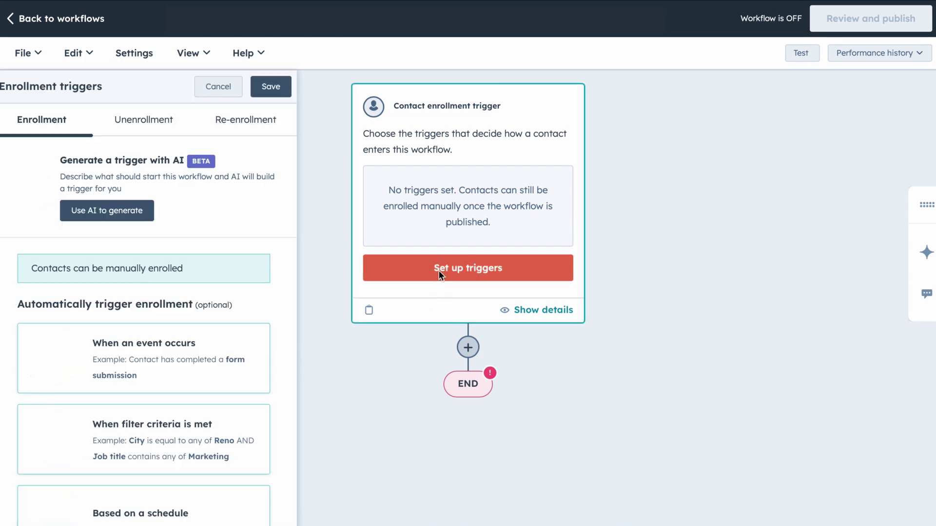
Enroll on filter criteria: contact Job title is known and Phone number is known.
{"action": "left_click", "coordinate": [194, 432]}
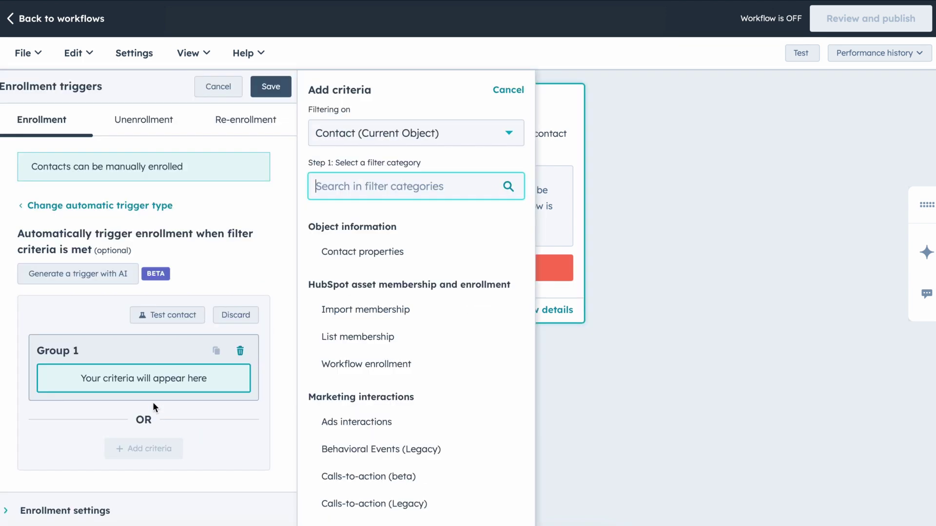
{"action": "left_click", "coordinate": [468, 133]}
{"action": "left_click", "coordinate": [439, 232]}
{"action": "left_click", "coordinate": [427, 256]}
{"action": "type", "text": "Job"}
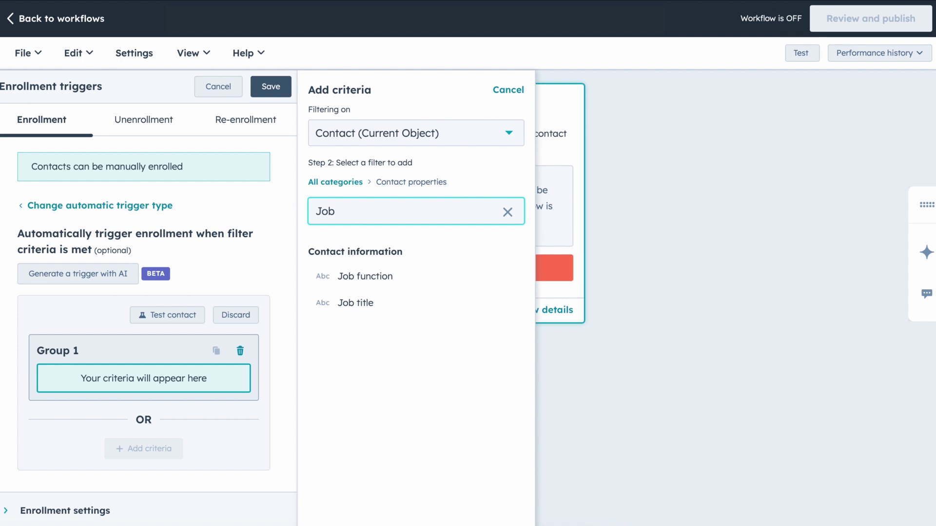
{"action": "left_click", "coordinate": [380, 303]}
{"action": "left_click", "coordinate": [415, 146]}
{"action": "scroll", "coordinate": [401, 256], "scroll_direction": "down", "scroll_amount": 1}
{"action": "left_click", "coordinate": [401, 253]}
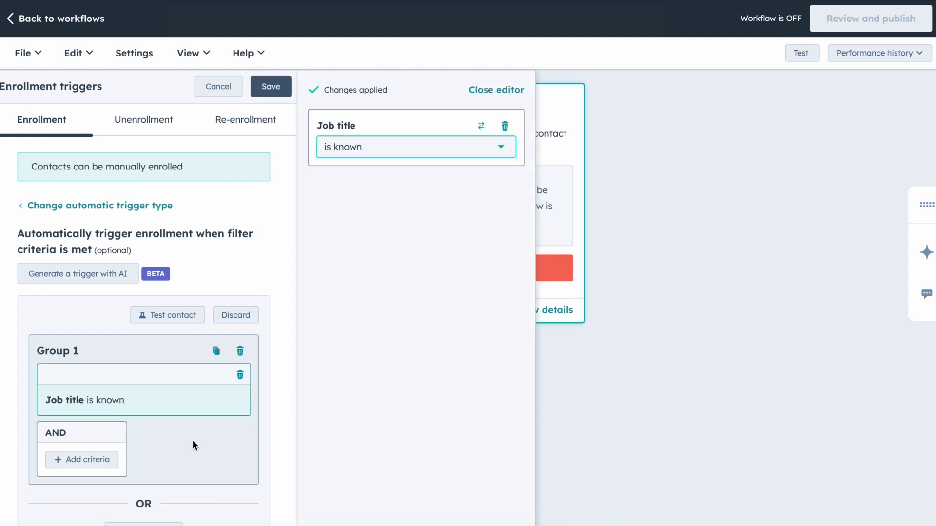
{"action": "left_click", "coordinate": [82, 459]}
{"action": "left_click", "coordinate": [431, 252]}
{"action": "type", "text": "Phone"}
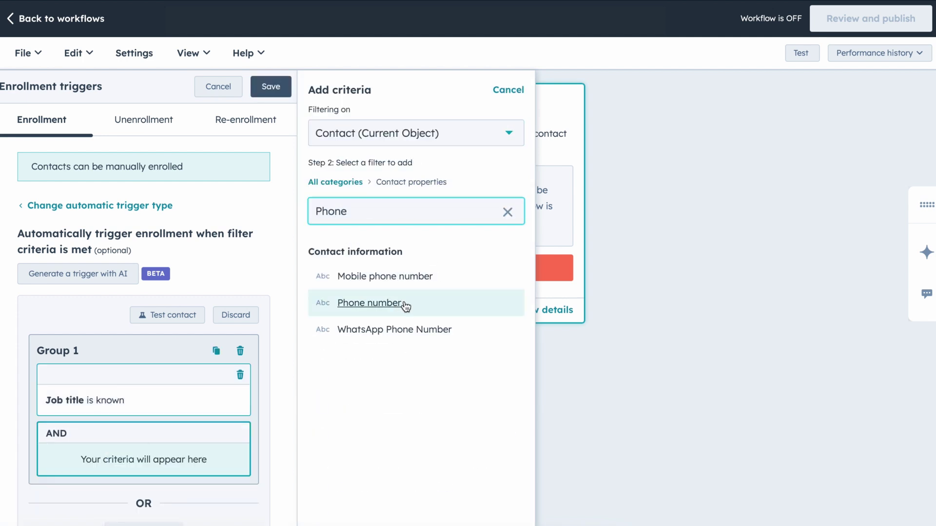
{"action": "left_click", "coordinate": [402, 247]}
{"action": "left_click", "coordinate": [439, 151]}
Add Lifecycle stage is any of Lead as the third criterion and save the trigger.
{"action": "left_click", "coordinate": [401, 252]}
{"action": "left_click", "coordinate": [84, 514]}
{"action": "type", "text": "Life"}
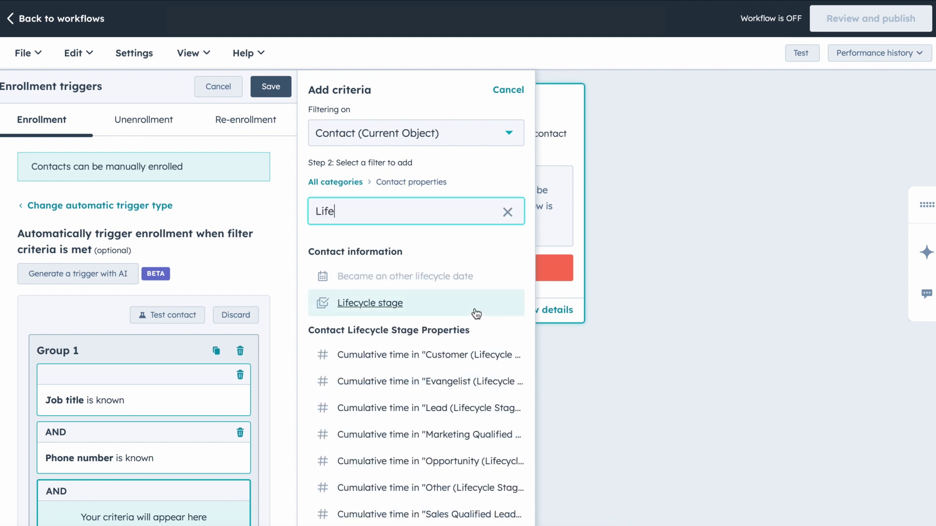
{"action": "left_click", "coordinate": [472, 308]}
{"action": "left_click", "coordinate": [403, 176]}
{"action": "left_click", "coordinate": [411, 265]}
{"action": "left_click", "coordinate": [524, 222]}
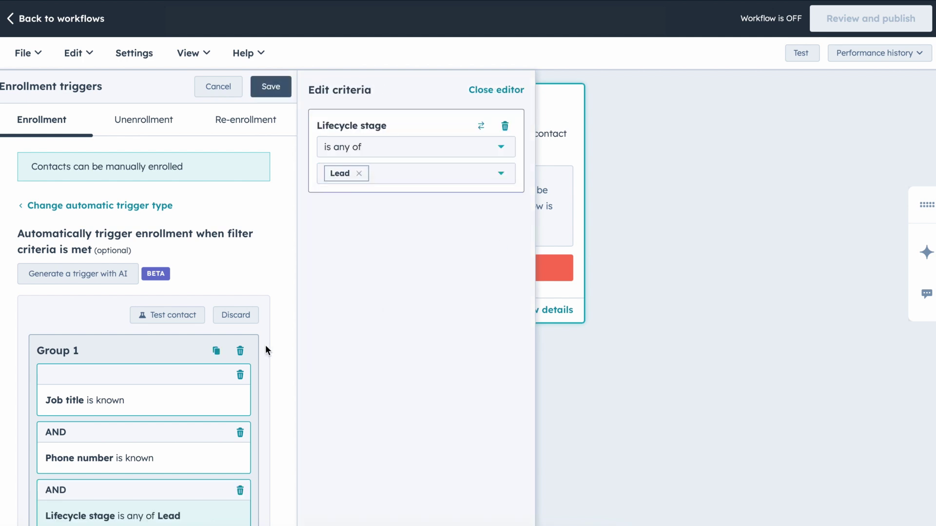
{"action": "scroll", "coordinate": [265, 344], "scroll_direction": "down", "scroll_amount": 2}
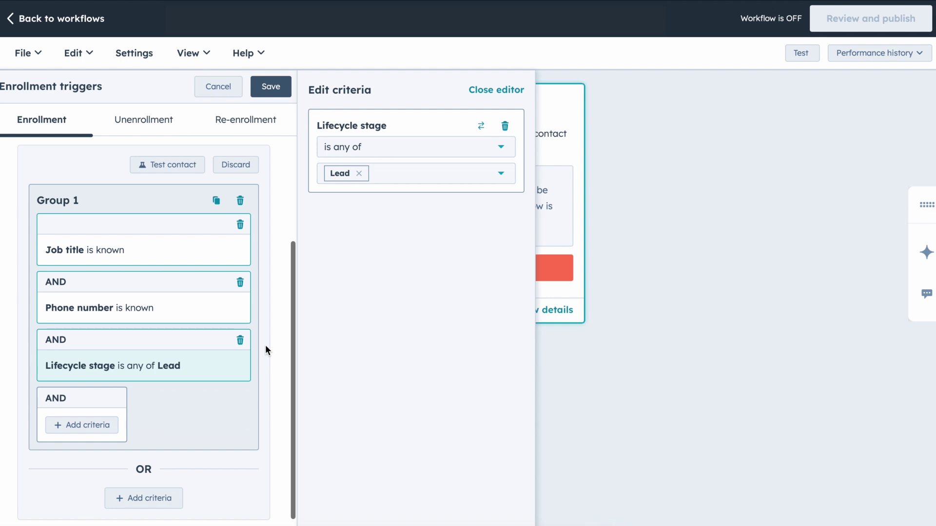
{"action": "left_click", "coordinate": [278, 87]}
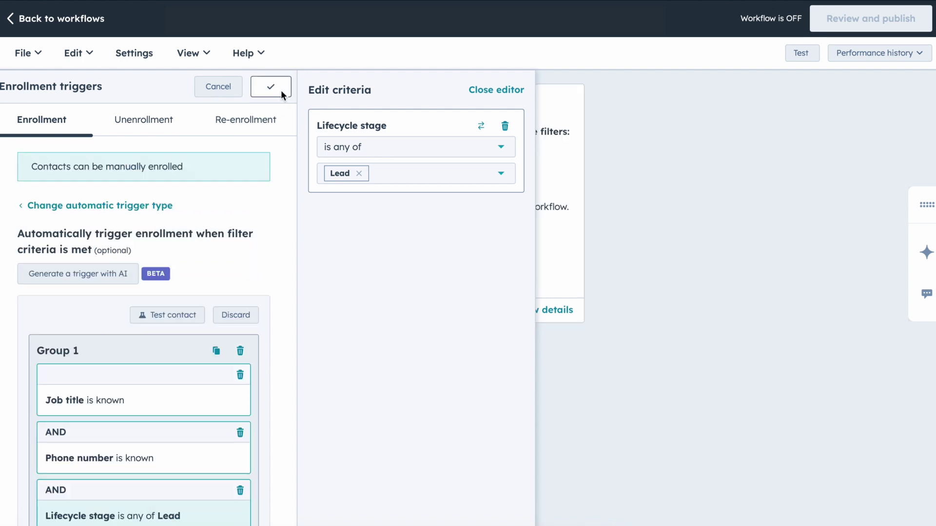
{"action": "left_click", "coordinate": [467, 348]}
{"action": "scroll", "coordinate": [251, 379], "scroll_direction": "down", "scroll_amount": 2}
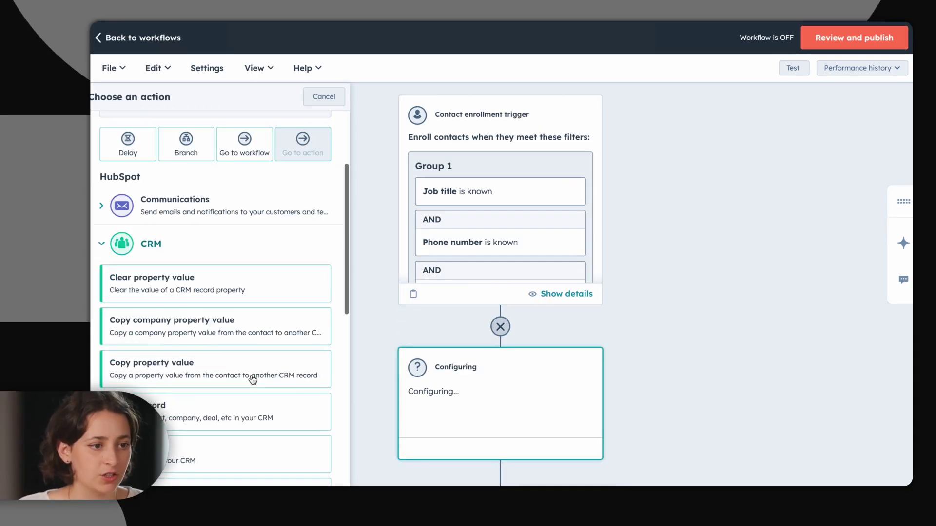
{"action": "scroll", "coordinate": [252, 379], "scroll_direction": "down", "scroll_amount": 3}
{"action": "scroll", "coordinate": [251, 378], "scroll_direction": "down", "scroll_amount": 2}
Add a Set property value action setting Lifecycle stage to Marketing Qualified Lead.
{"action": "left_click", "coordinate": [268, 402]}
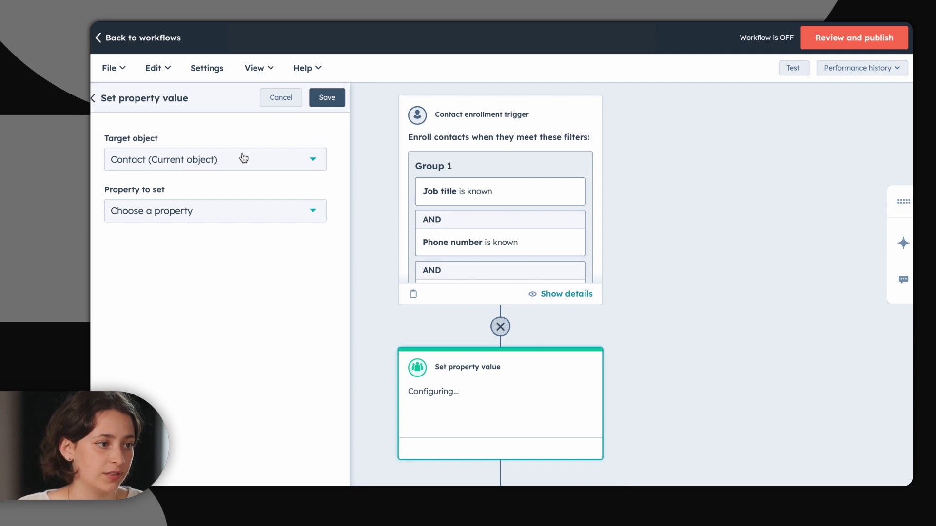
{"action": "left_click", "coordinate": [236, 208]}
{"action": "type", "text": "Lifecycle"}
{"action": "left_click", "coordinate": [232, 302]}
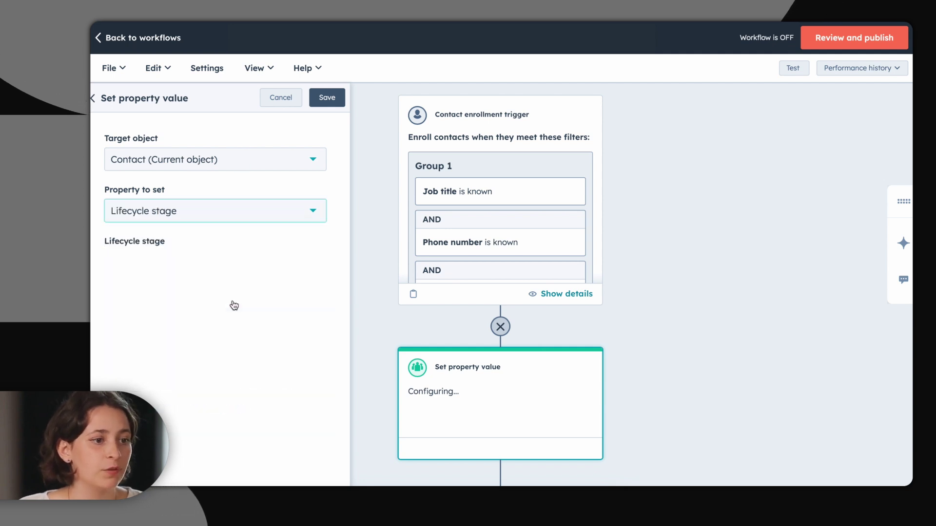
{"action": "left_click", "coordinate": [299, 263]}
{"action": "left_click", "coordinate": [253, 372]}
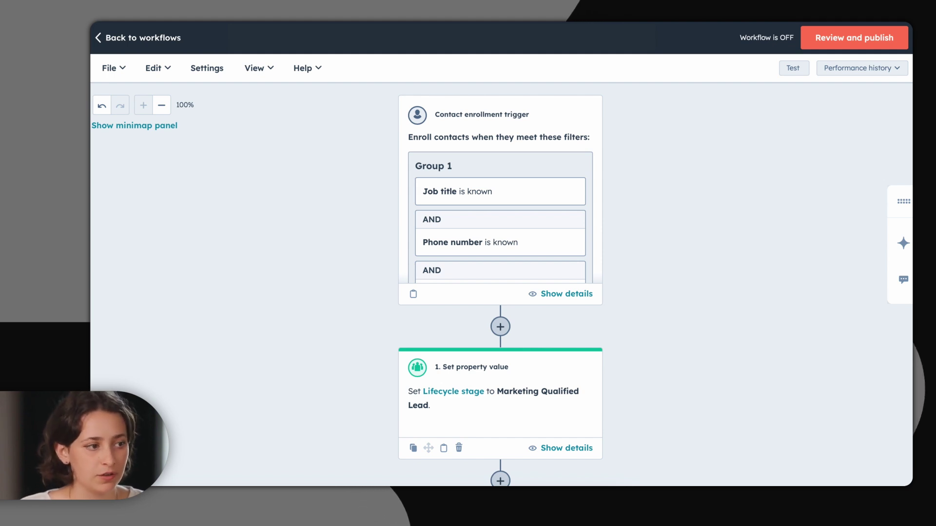
Edit that action so Lifecycle stage is set to Sales Qualified Lead instead.
{"action": "left_click", "coordinate": [456, 418]}
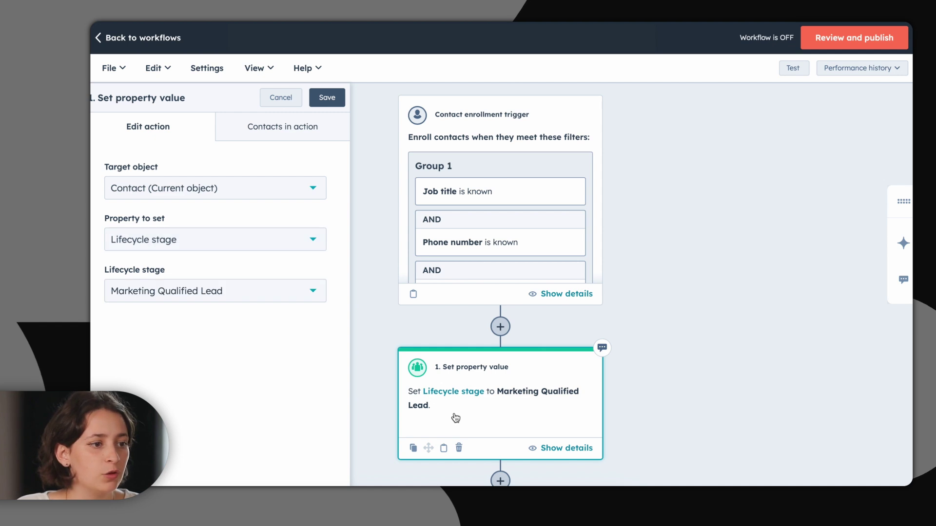
{"action": "left_click", "coordinate": [318, 295]}
{"action": "left_click", "coordinate": [279, 219]}
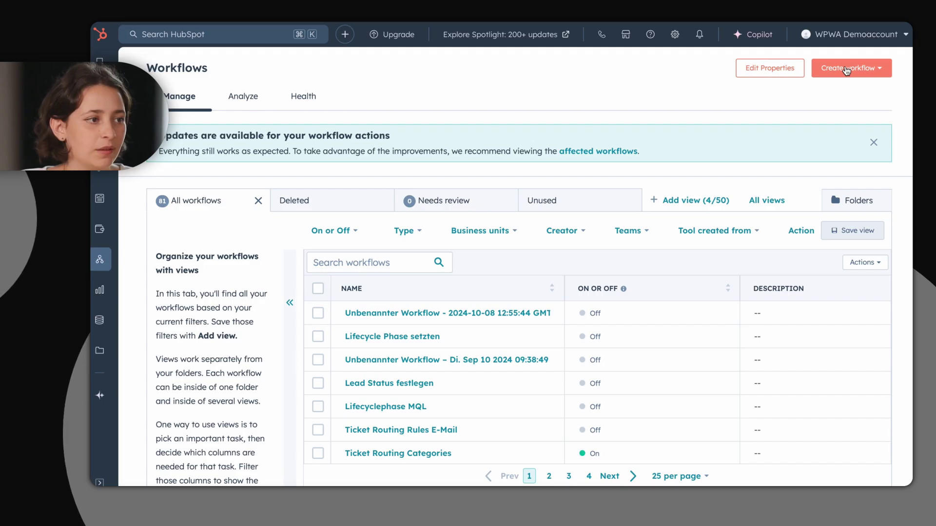
Start another blank contact-based workflow from scratch and begin its enrollment triggers.
{"action": "left_click", "coordinate": [852, 66]}
{"action": "left_click", "coordinate": [848, 97]}
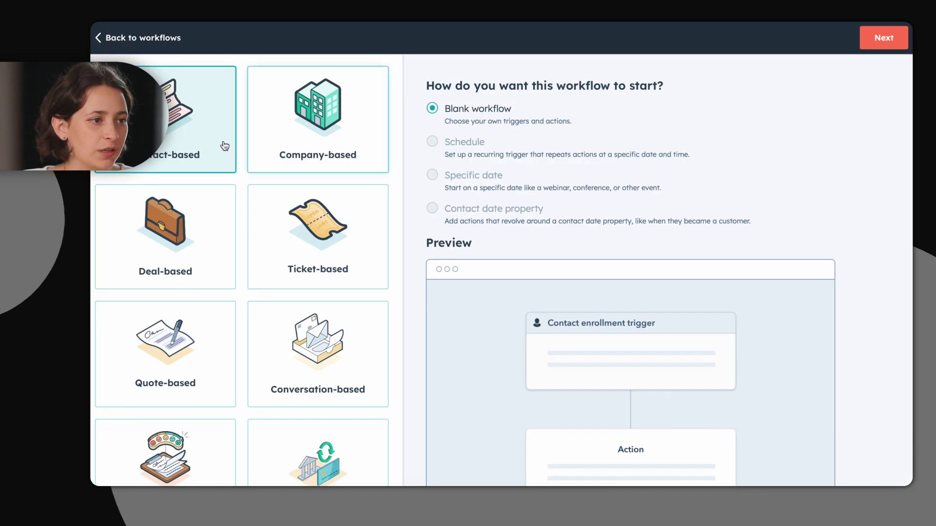
{"action": "left_click", "coordinate": [883, 37]}
{"action": "left_click", "coordinate": [513, 287]}
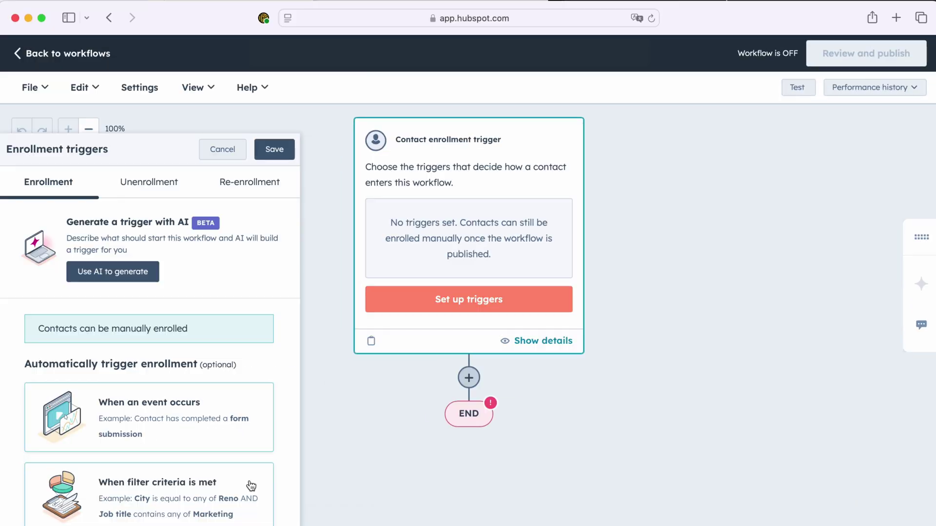
Enroll contacts whose associated Deal has Deal stage Qualified To Buy, and save the trigger.
{"action": "left_click", "coordinate": [251, 487]}
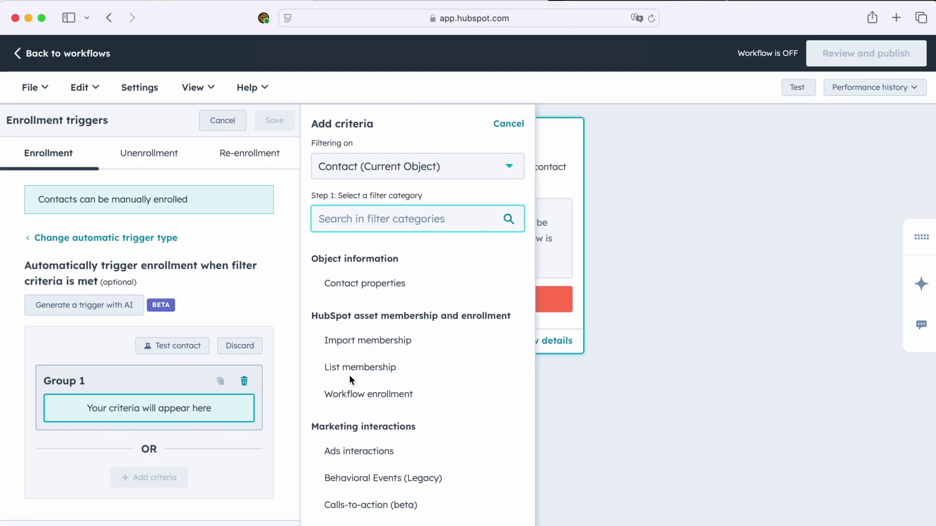
{"action": "left_click", "coordinate": [383, 169]}
{"action": "type", "text": "Deal"}
{"action": "left_click", "coordinate": [409, 263]}
{"action": "left_click", "coordinate": [419, 284]}
{"action": "type", "text": "Deal"}
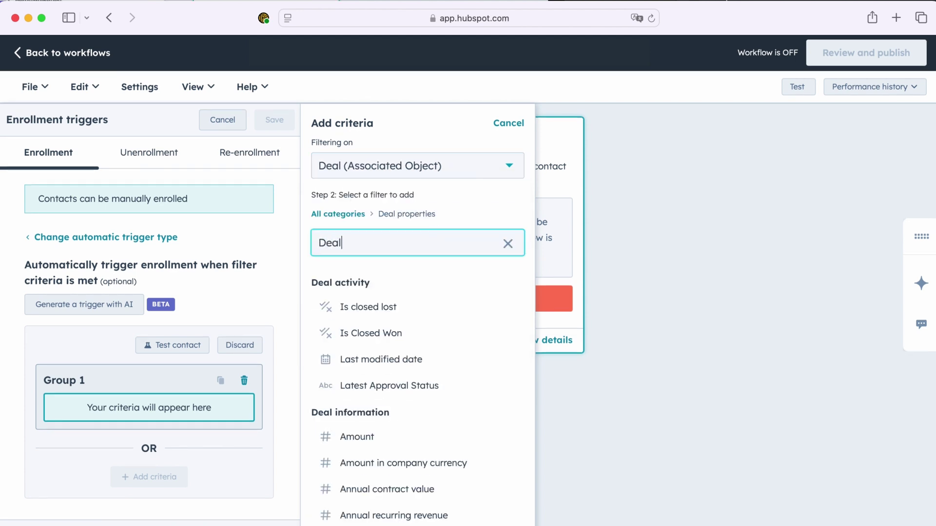
{"action": "left_click", "coordinate": [441, 485]}
{"action": "left_click", "coordinate": [501, 205]}
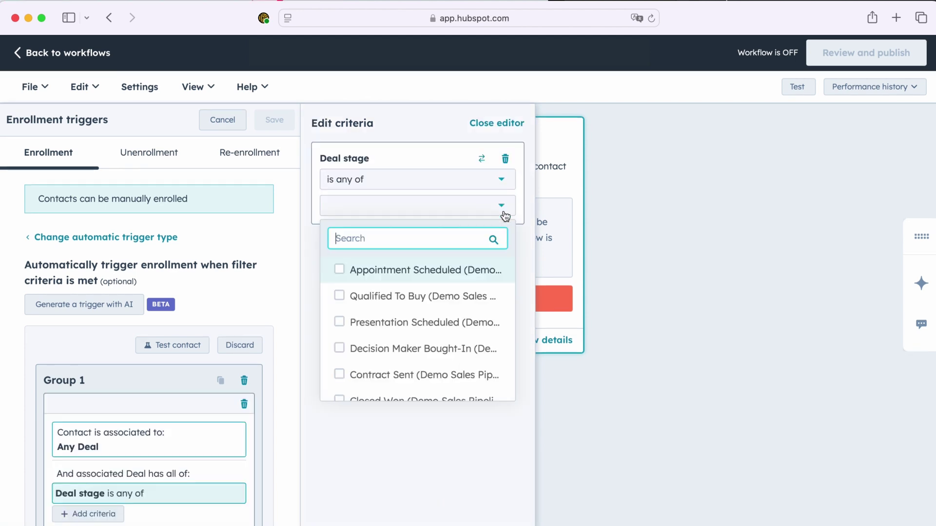
{"action": "left_click", "coordinate": [442, 297]}
{"action": "left_click", "coordinate": [275, 121]}
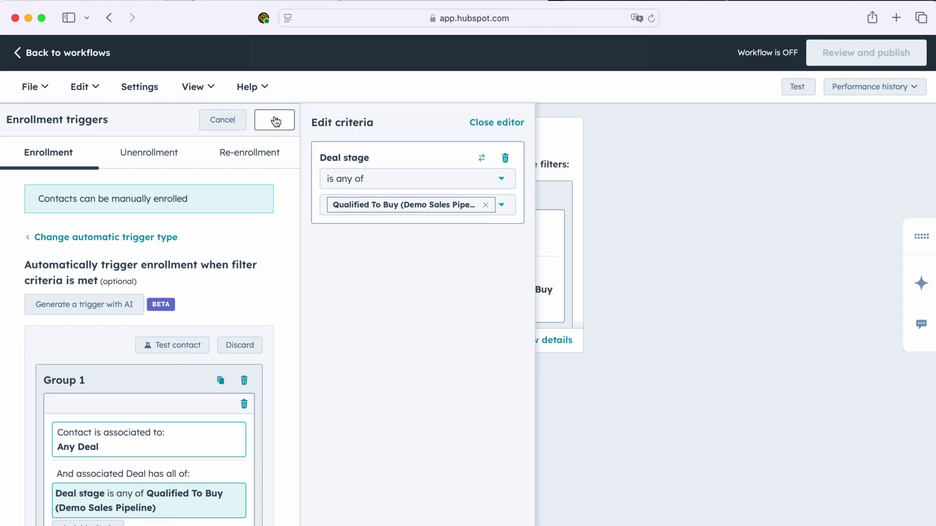
Add a CRM Set property value action setting Lead status to Open deal and save it.
{"action": "left_click", "coordinate": [469, 379]}
{"action": "left_click", "coordinate": [22, 437]}
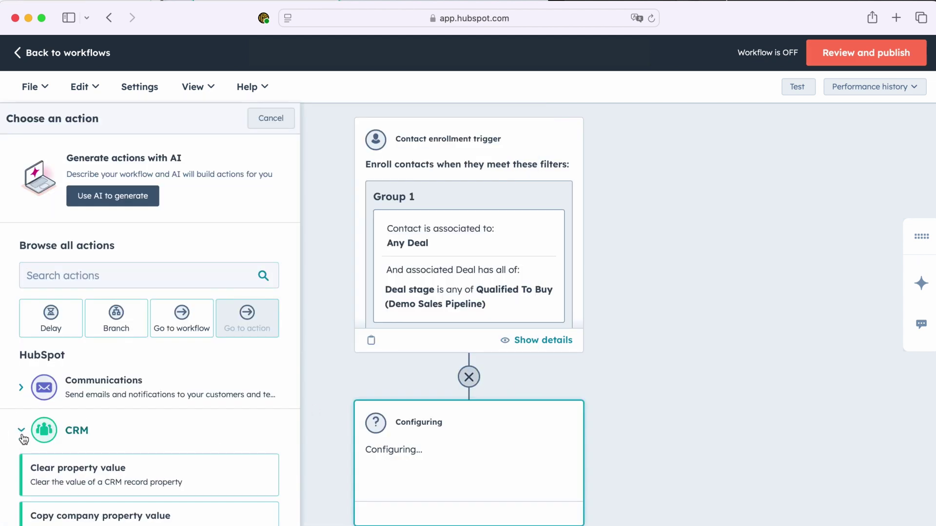
{"action": "scroll", "coordinate": [74, 454], "scroll_direction": "down", "scroll_amount": 5}
{"action": "left_click", "coordinate": [125, 449]}
{"action": "left_click", "coordinate": [204, 253]}
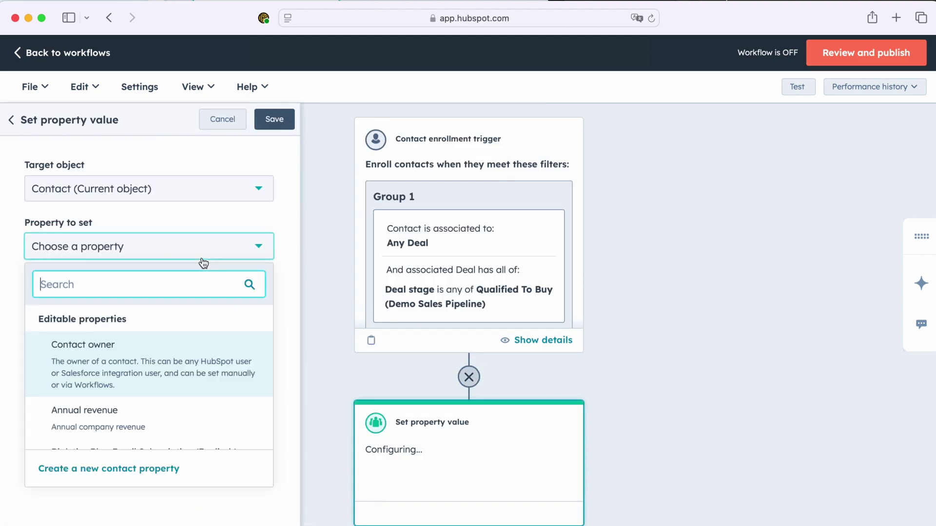
{"action": "type", "text": "Lead"}
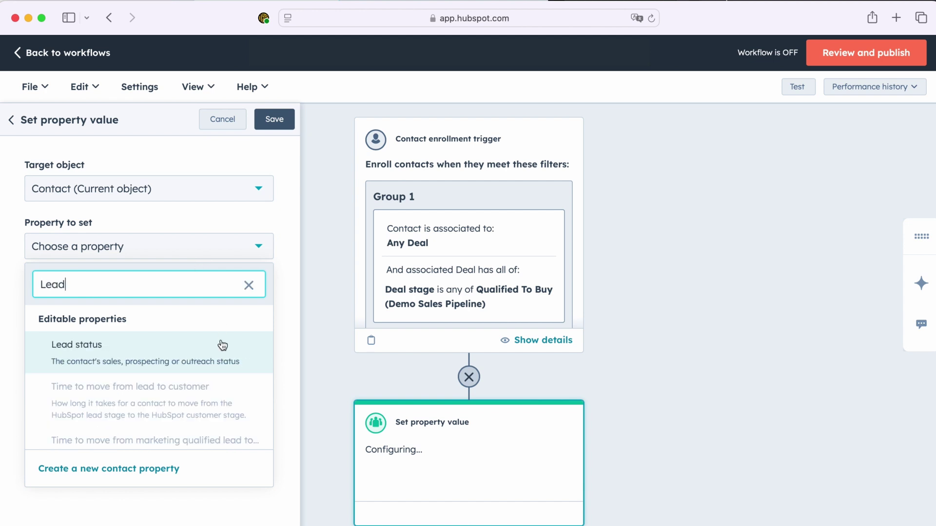
{"action": "left_click", "coordinate": [222, 355]}
{"action": "left_click", "coordinate": [229, 311]}
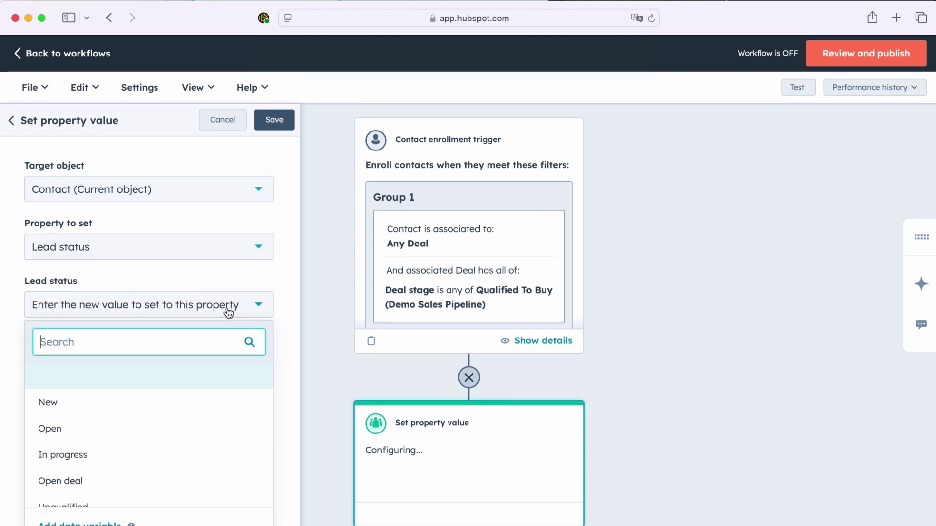
{"action": "left_click", "coordinate": [148, 482]}
{"action": "left_click", "coordinate": [275, 120]}
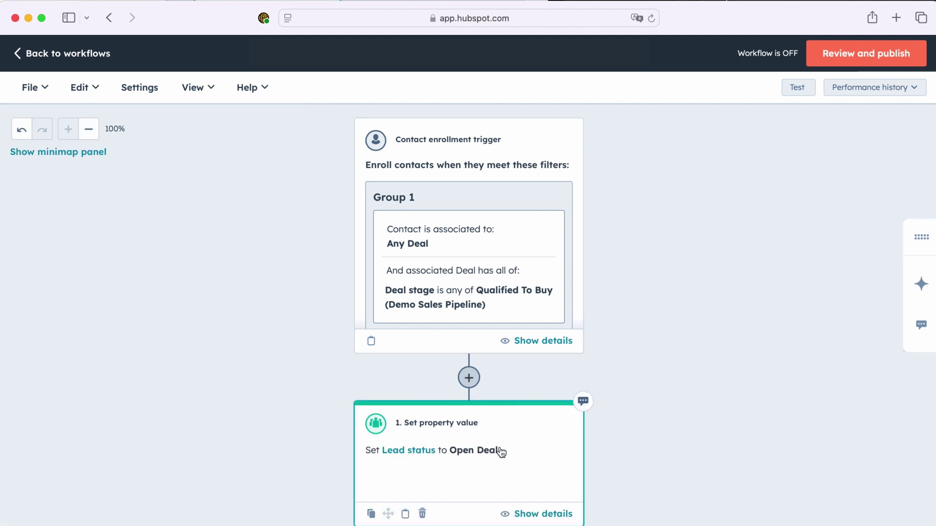
Change the action to set Lifecycle stage to Opportunity instead of Lead status, and save.
{"action": "left_click", "coordinate": [531, 456]}
{"action": "left_click", "coordinate": [249, 280]}
{"action": "type", "text": "Life"}
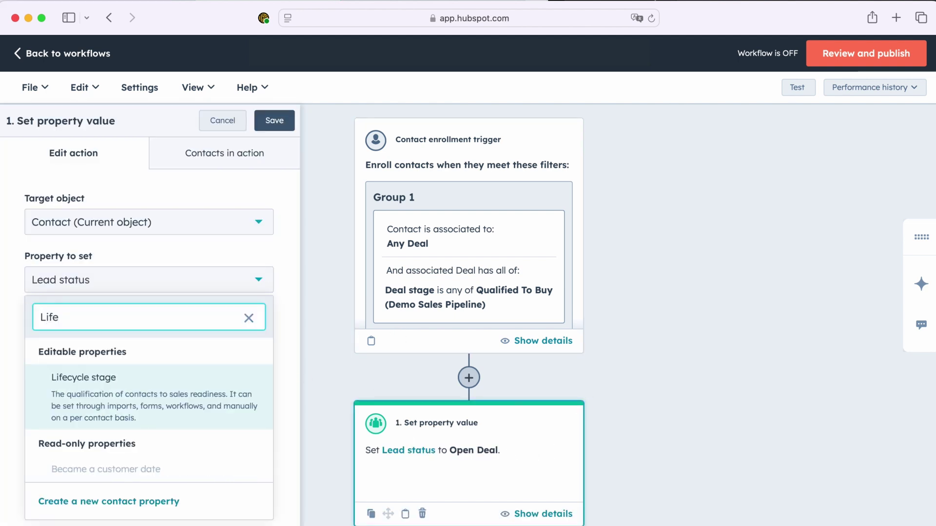
{"action": "left_click", "coordinate": [172, 394]}
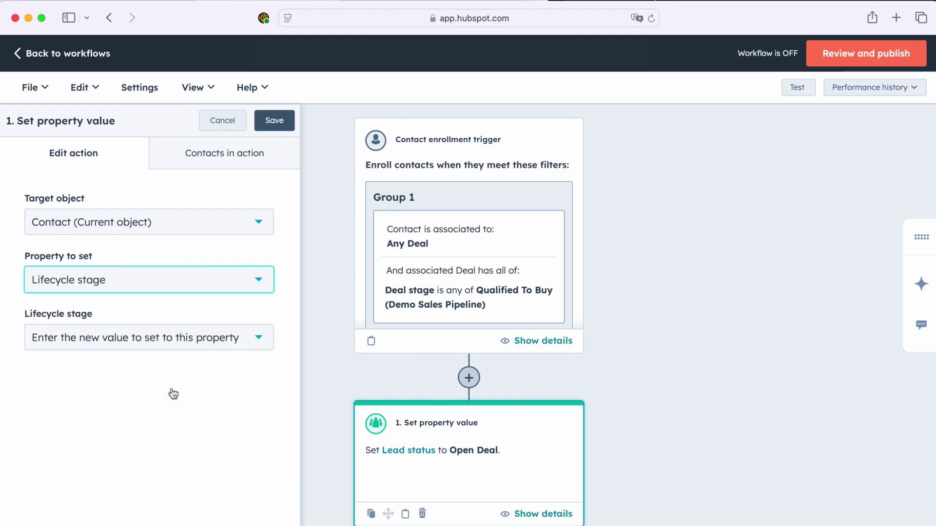
{"action": "left_click", "coordinate": [158, 351]}
{"action": "left_click", "coordinate": [139, 257]}
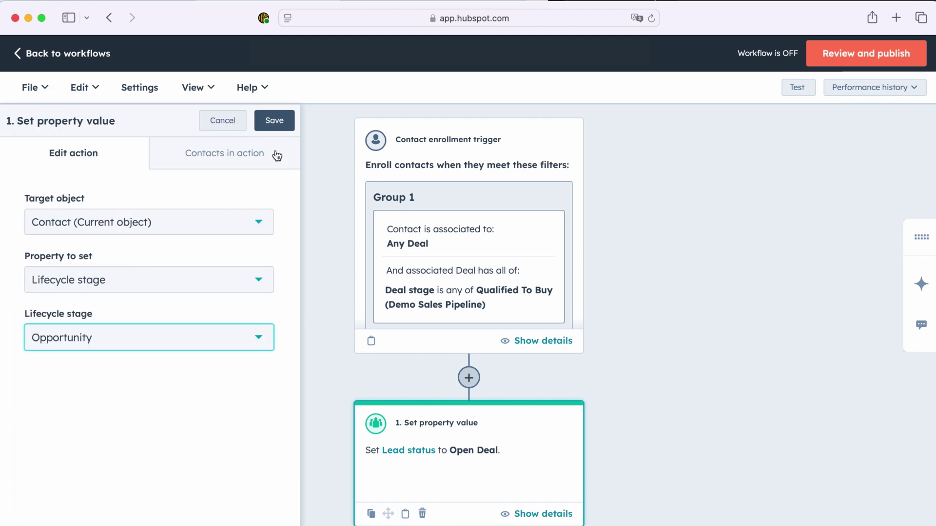
{"action": "left_click", "coordinate": [283, 128]}
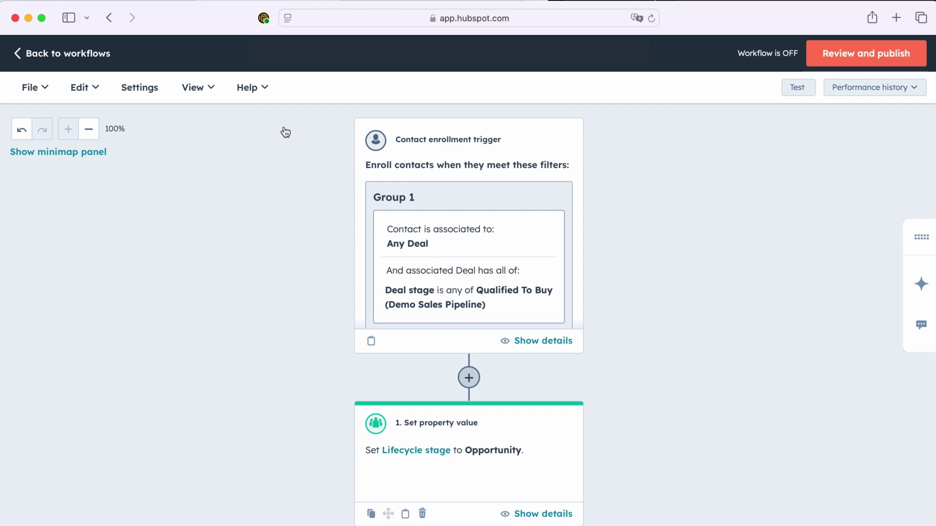